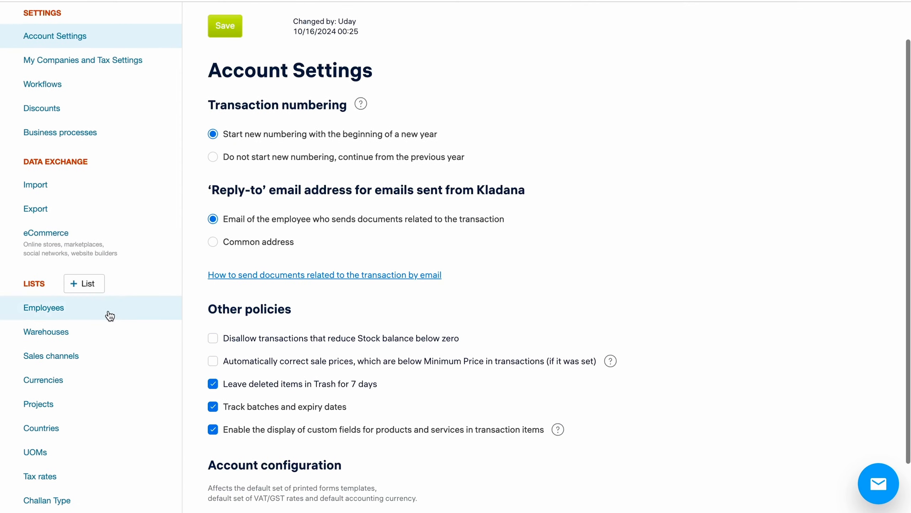
Review the Dashboard and Purchases permissions in the demo employee's individual access setup, then close it without changes
left_click(108, 309)
left_click(422, 158)
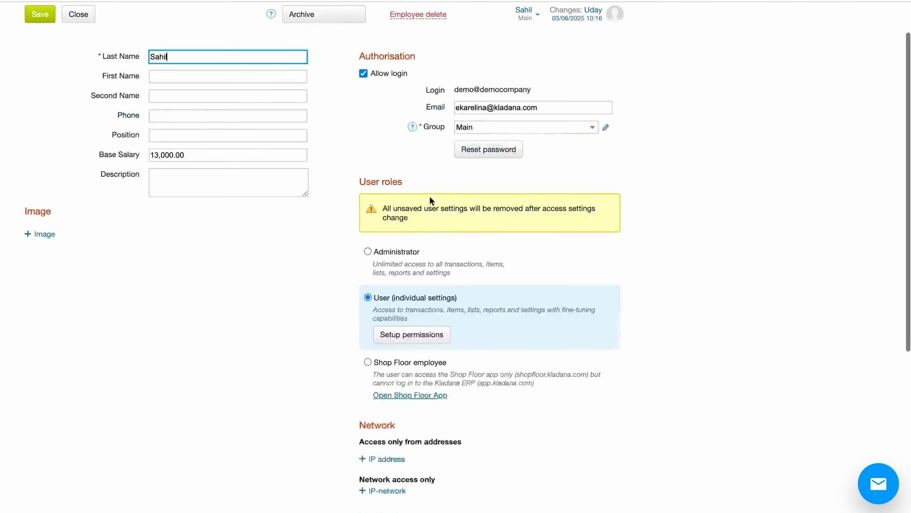
scroll(406, 336, "up", 1)
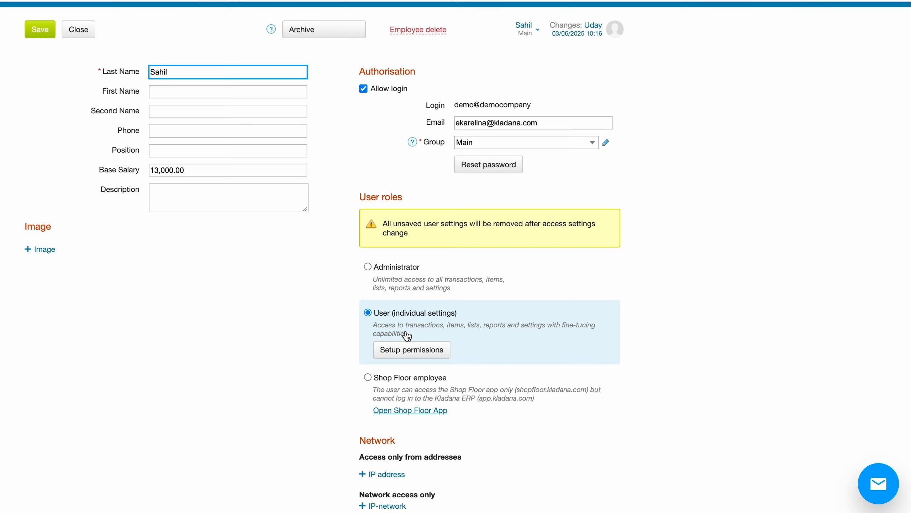
left_click(430, 352)
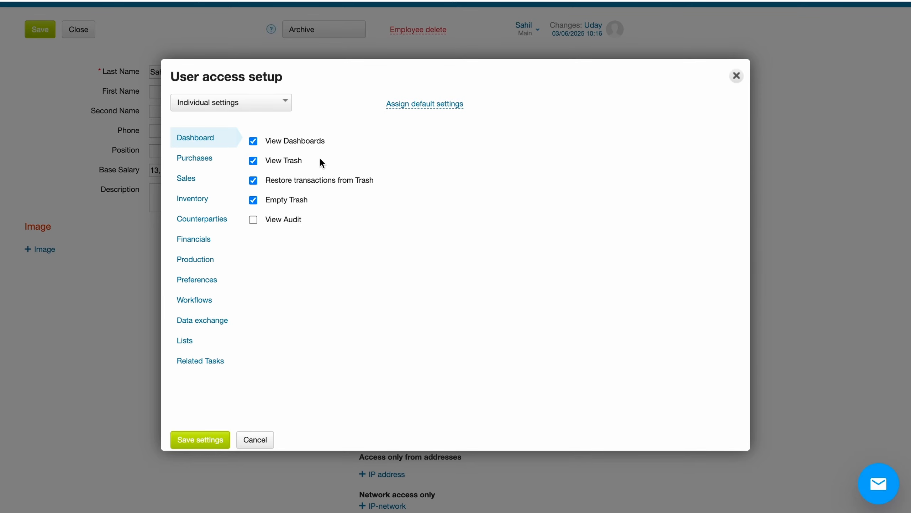
left_click(220, 158)
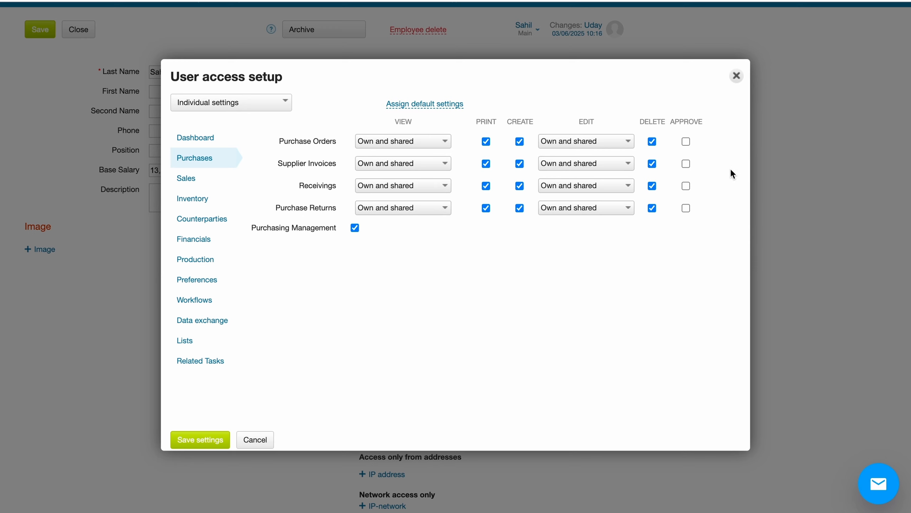
left_click(736, 76)
scroll(530, 53, "up", 2)
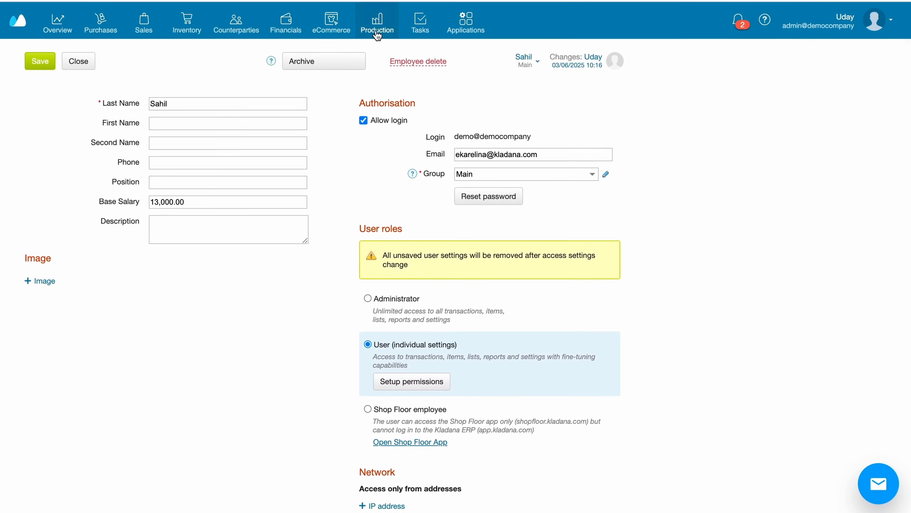
Open the newest production order, dated 02/03/2025, and examine its raw material requirements and stock availability
left_click(115, 53)
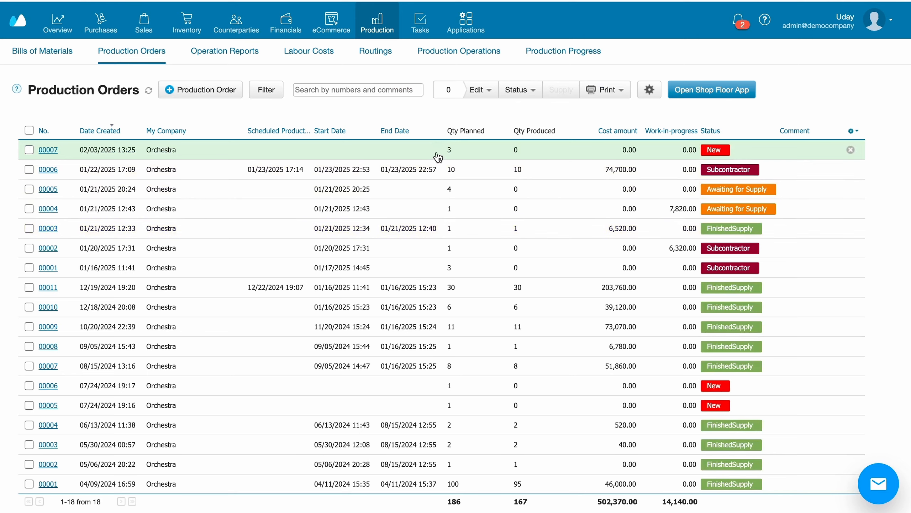
left_click(176, 149)
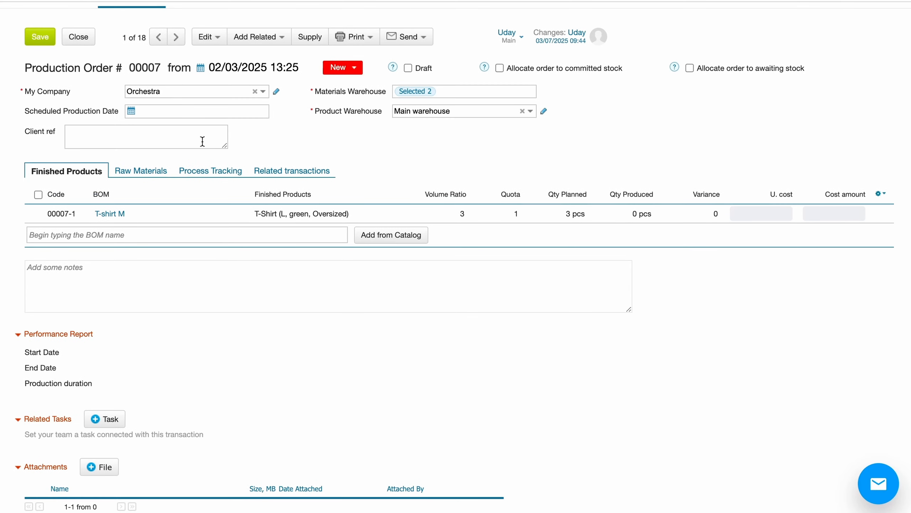
left_click(199, 171)
left_click(146, 171)
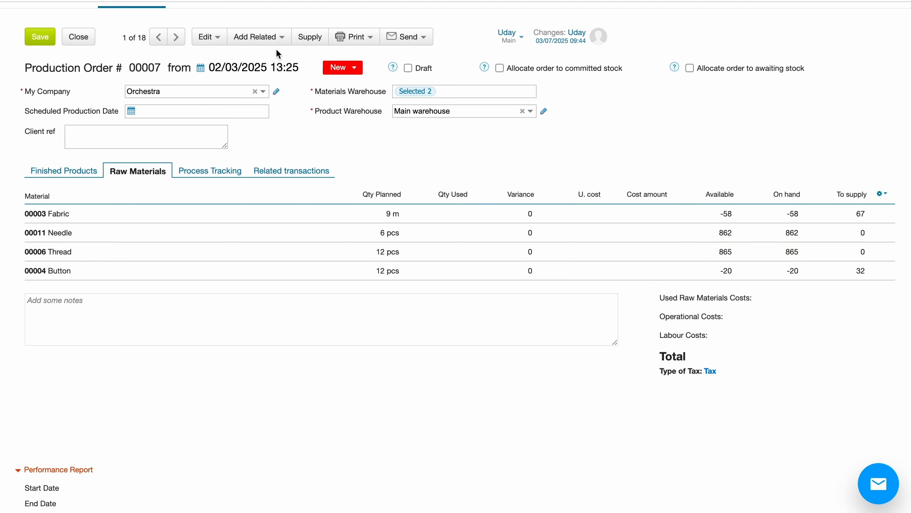
Create a purchase order from the production order's Supply page, sourcing its materials from Color Cotton for Main warehouse, and open it
left_click(310, 43)
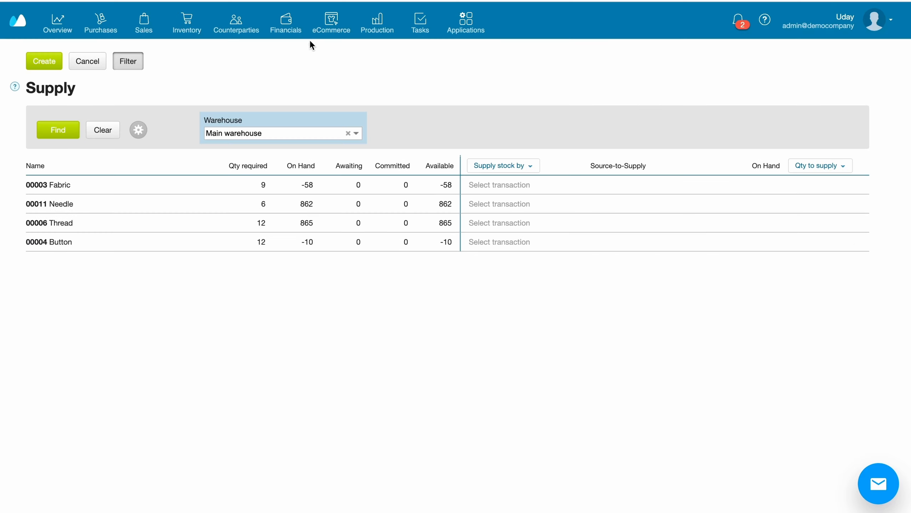
left_click(520, 165)
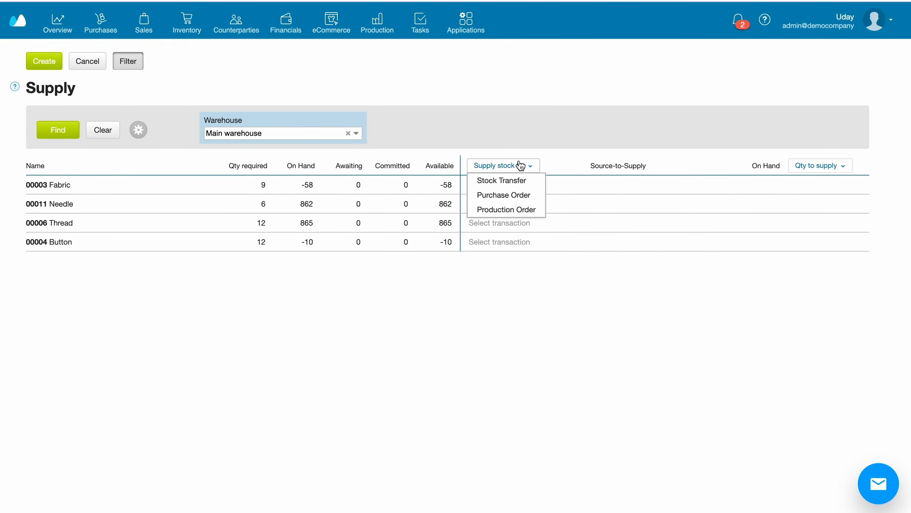
left_click(520, 195)
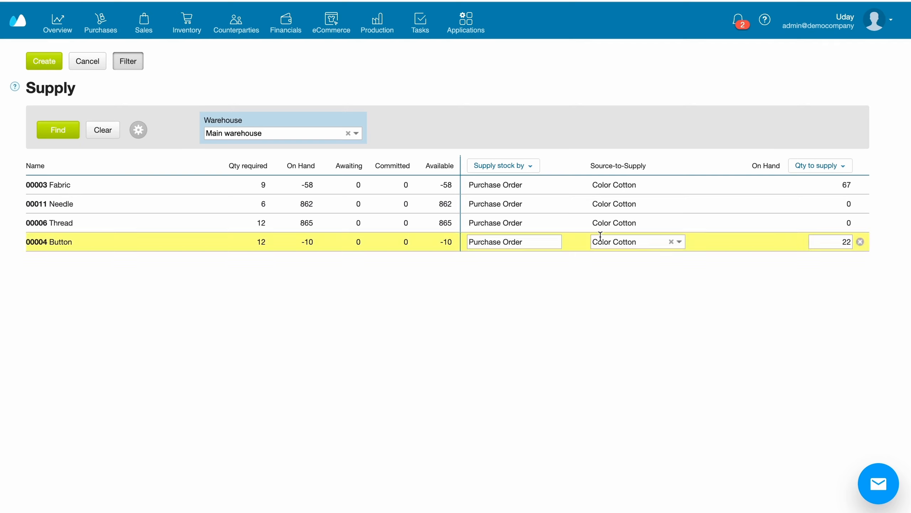
left_click(44, 68)
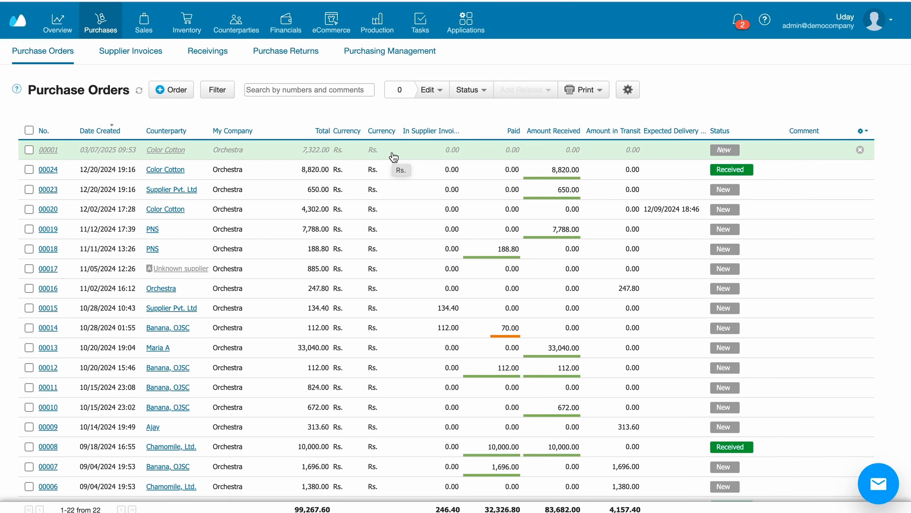
left_click(465, 156)
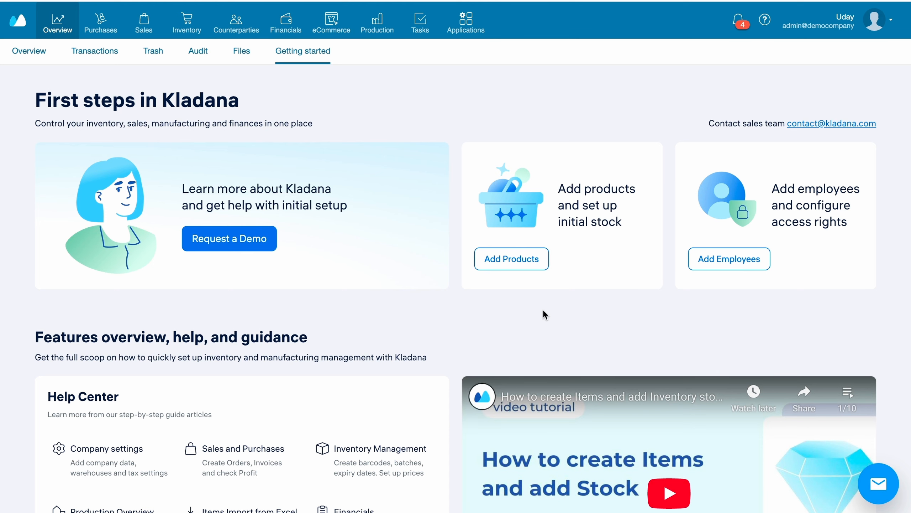
Reopen the newest production order and check the raw material quantities still to supply
mouse_move(391, 36)
left_click(151, 59)
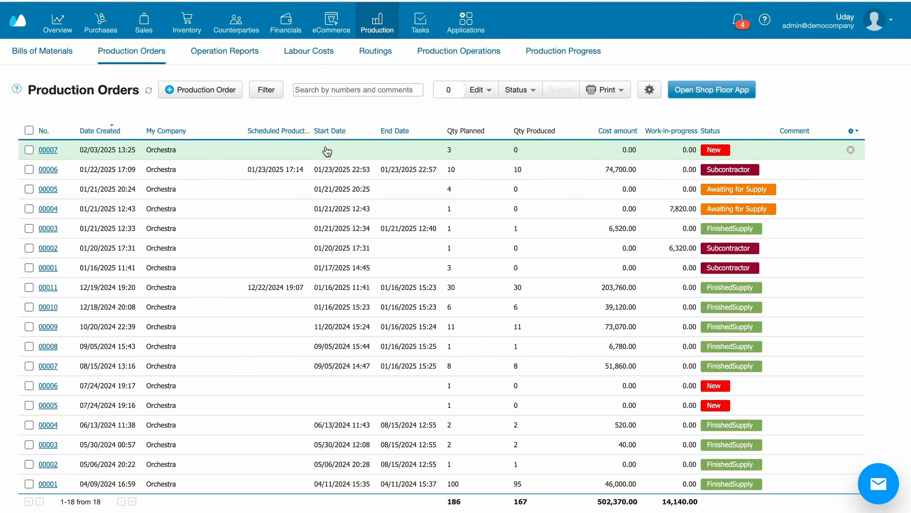
left_click(327, 152)
left_click(156, 170)
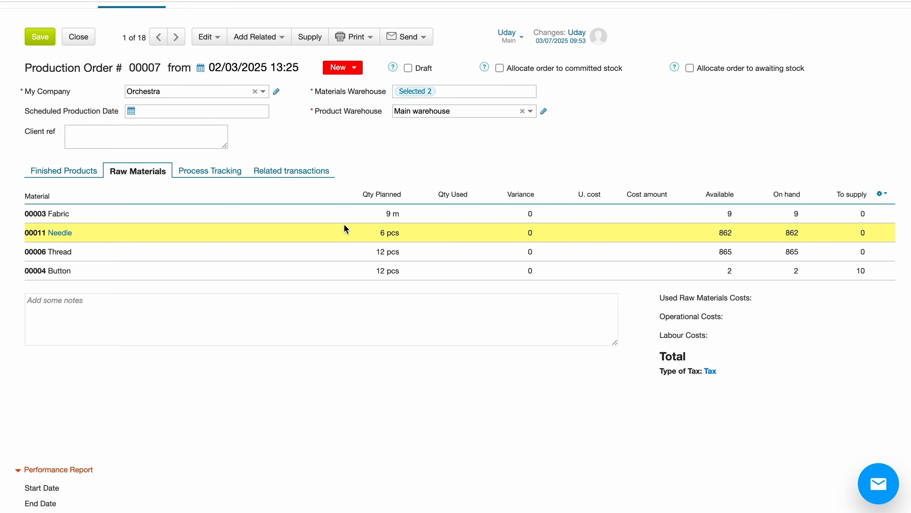
Create and save an internal order for 10 pcs of Button with Main warehouse as the warehouse
scroll(344, 223, "up", 2)
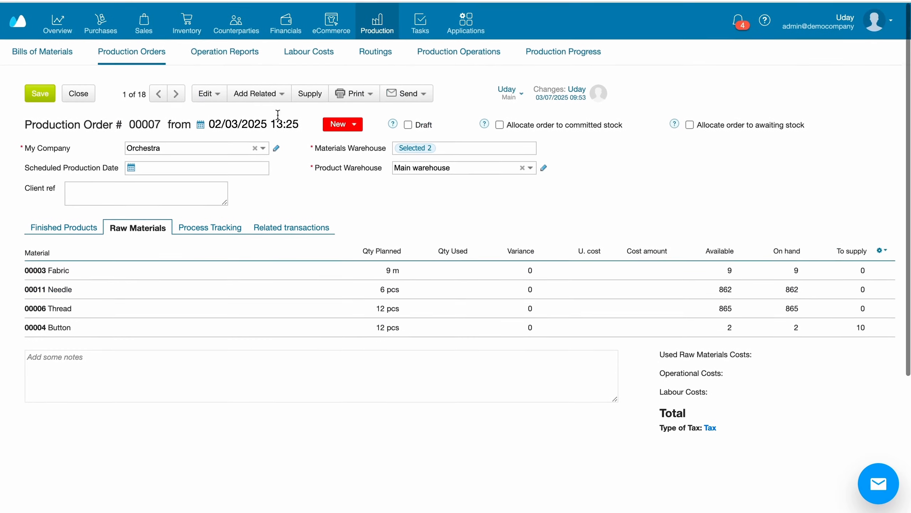
mouse_move(187, 29)
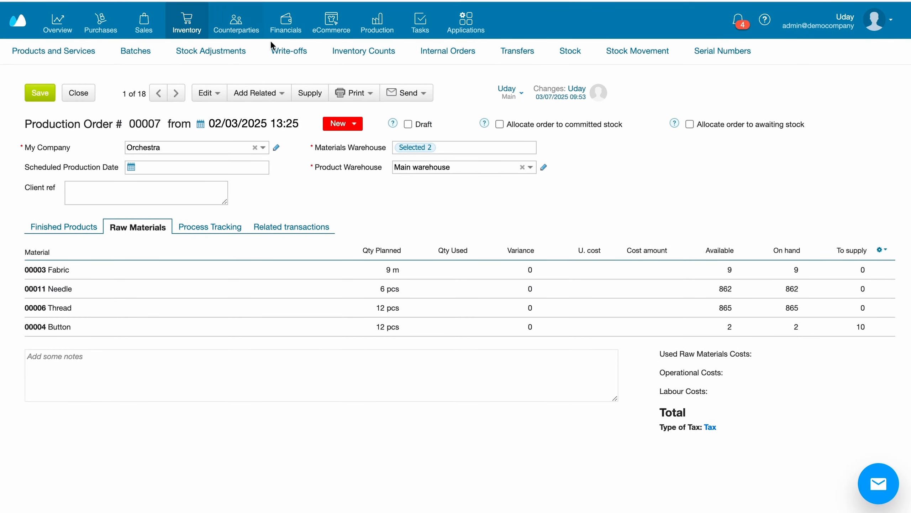
left_click(437, 53)
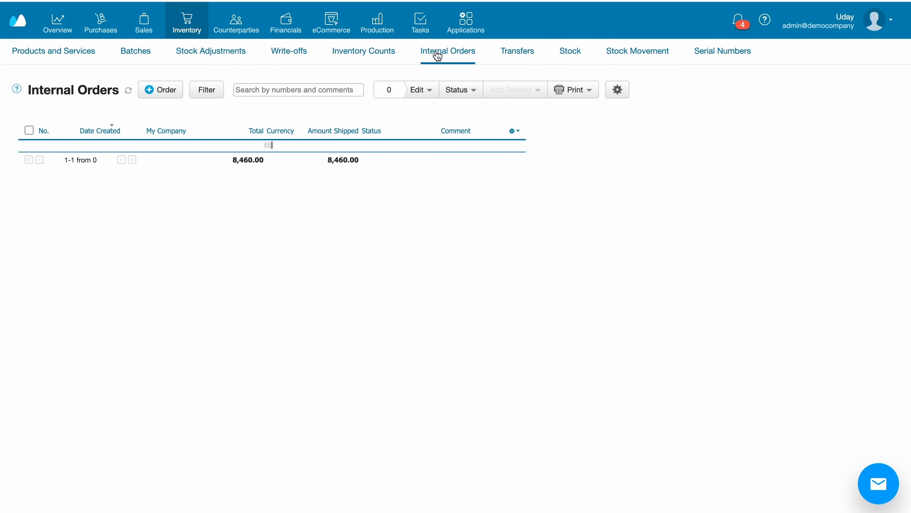
left_click(161, 90)
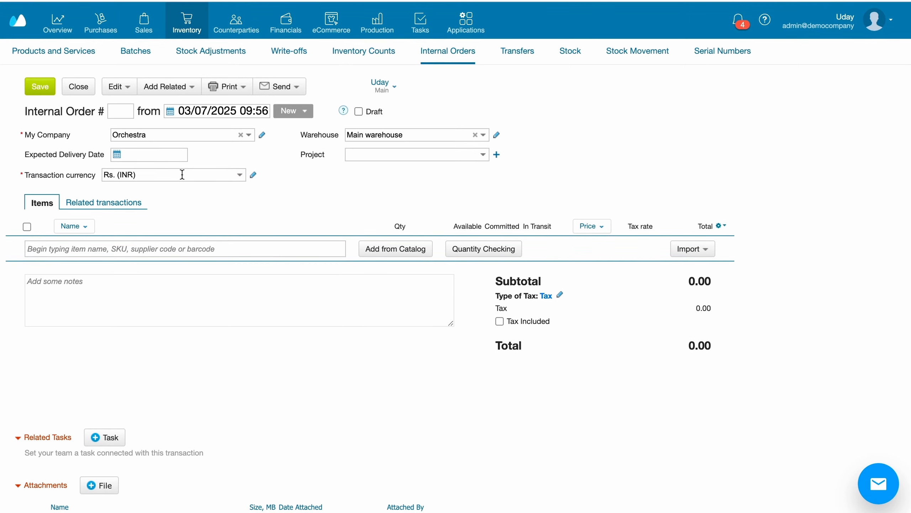
left_click(161, 246)
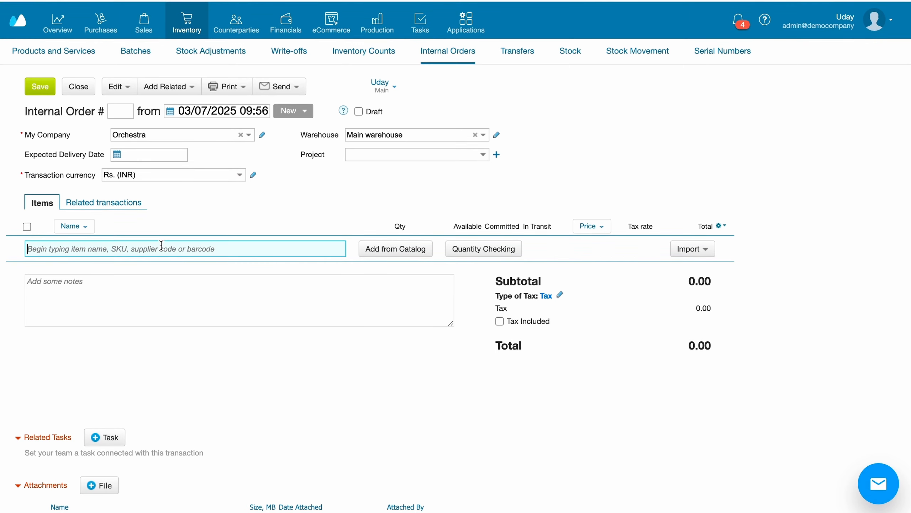
type("button")
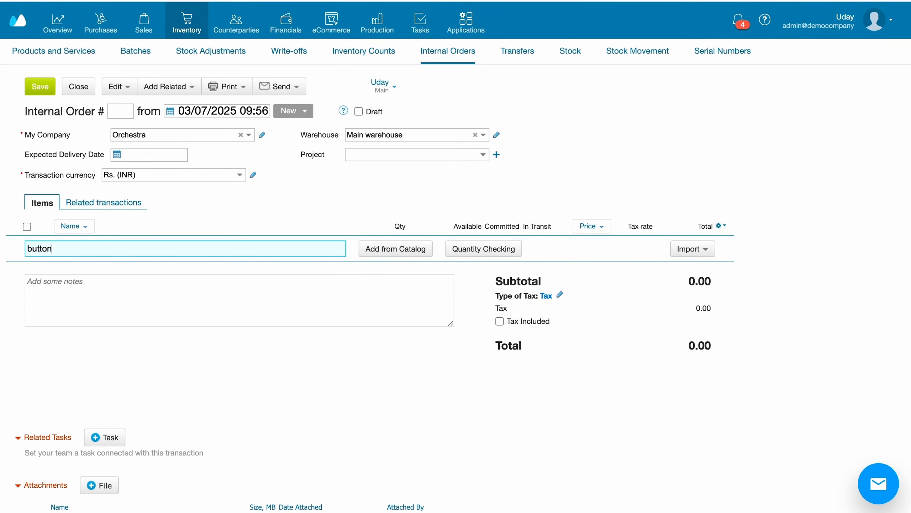
left_click(135, 267)
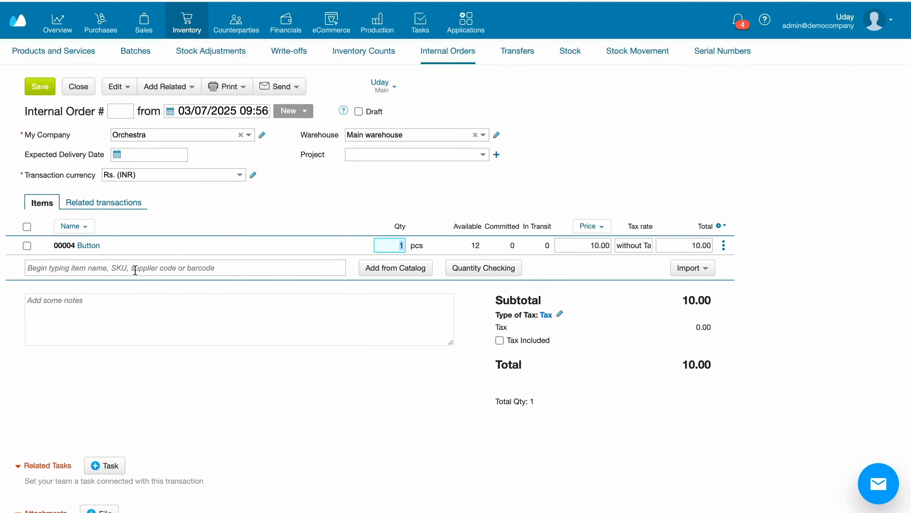
type("10")
left_click(510, 139)
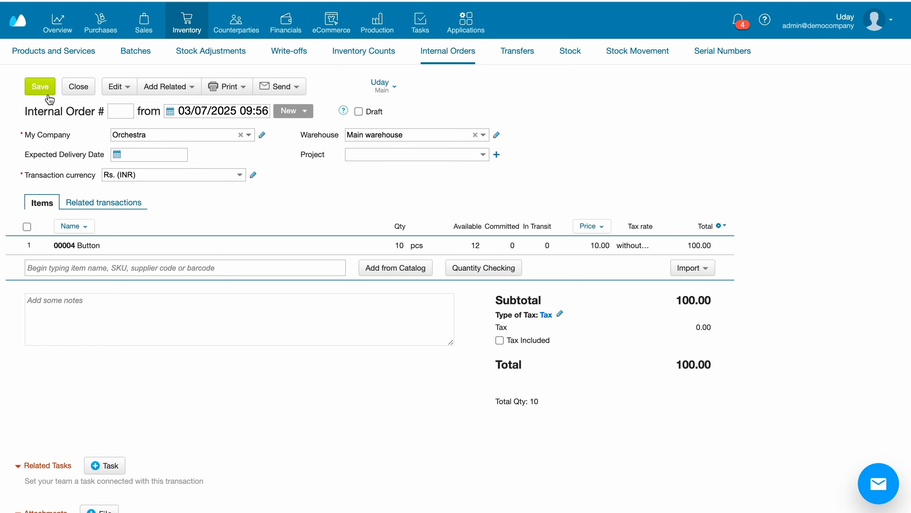
left_click(40, 87)
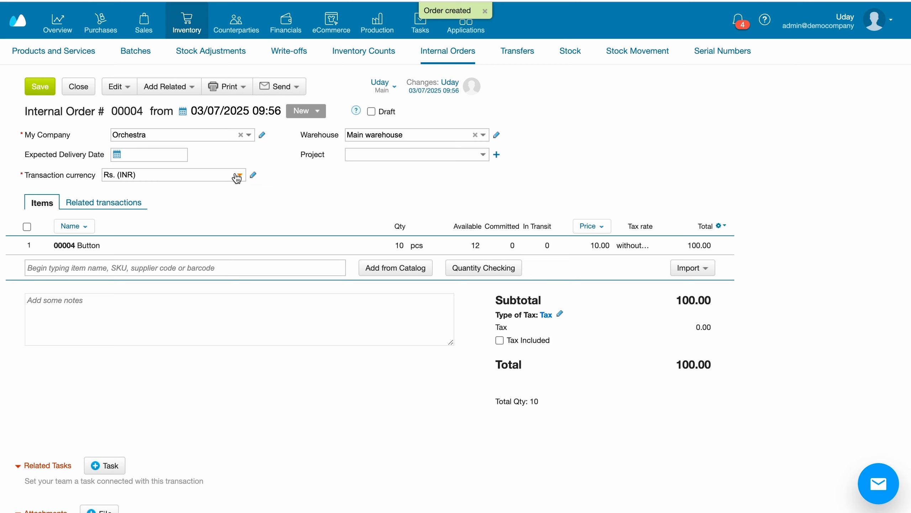
Create a related purchase order for the internal order's total quantity, assign the first listed counterparty, and save it
left_click(189, 88)
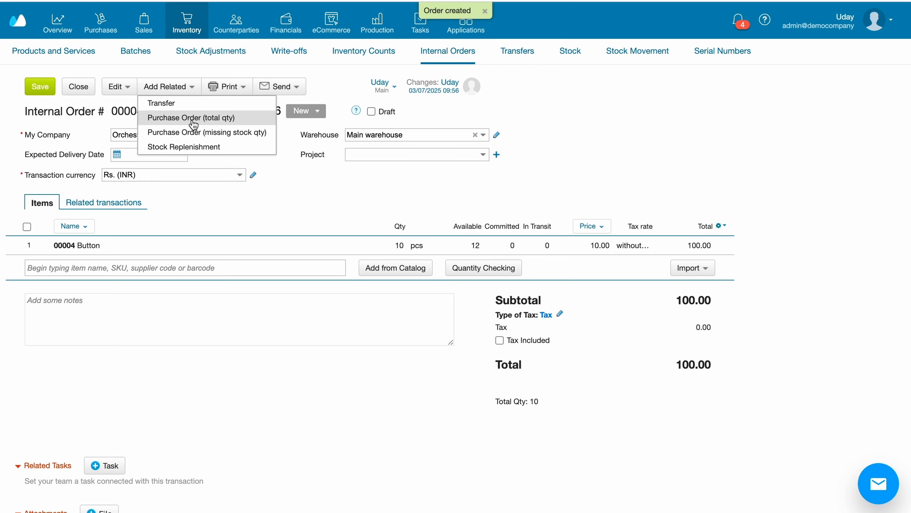
left_click(194, 123)
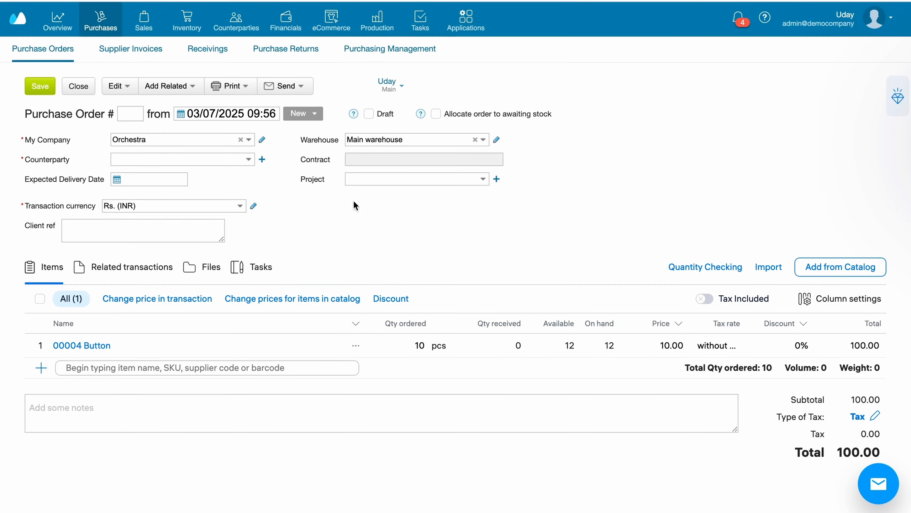
left_click(44, 88)
left_click(139, 178)
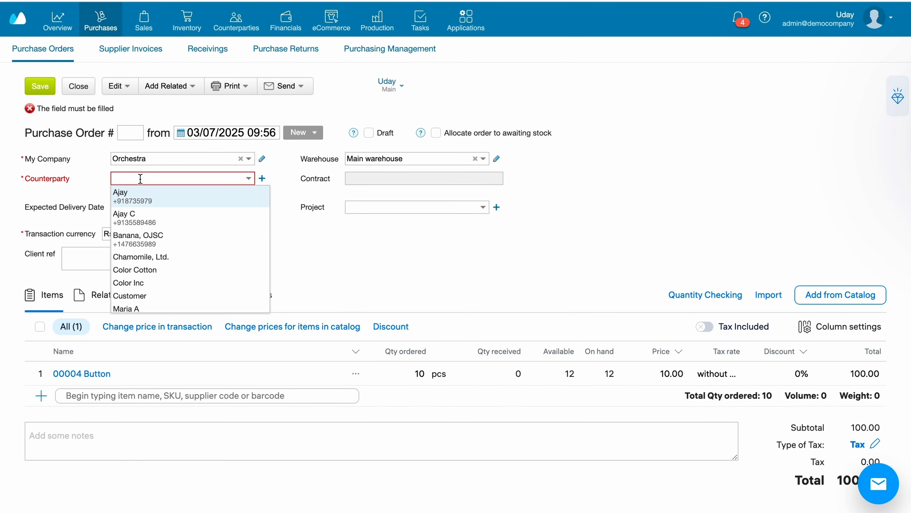
left_click(141, 190)
left_click(40, 87)
Select the two newest internal orders in the list and show the related transactions that can be added for them
mouse_move(186, 22)
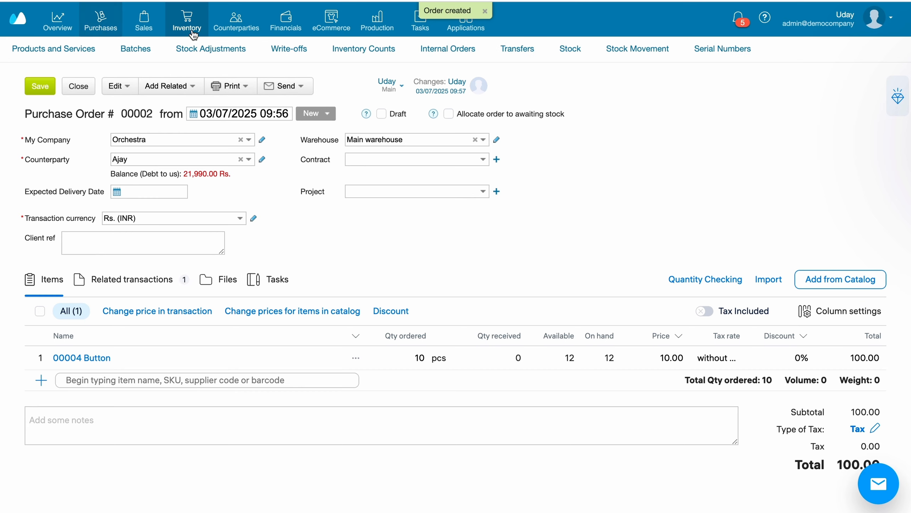
left_click(438, 52)
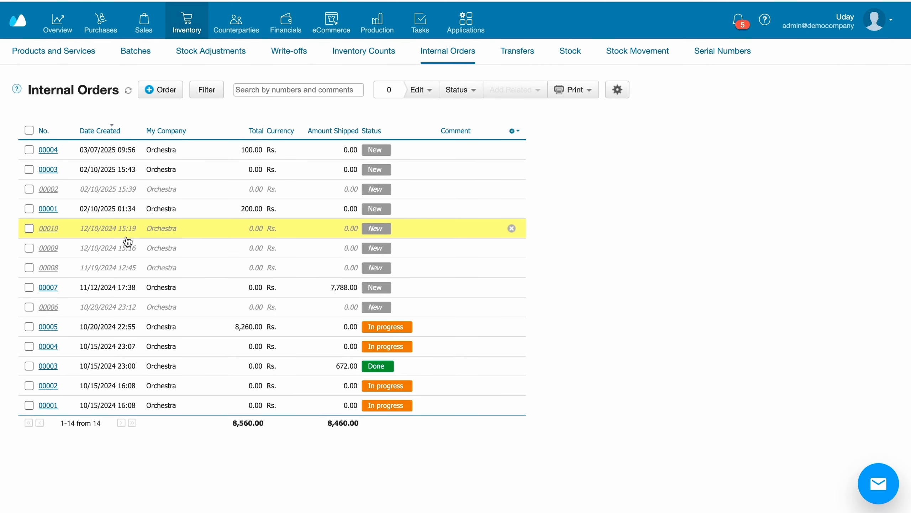
left_click(30, 150)
left_click(29, 170)
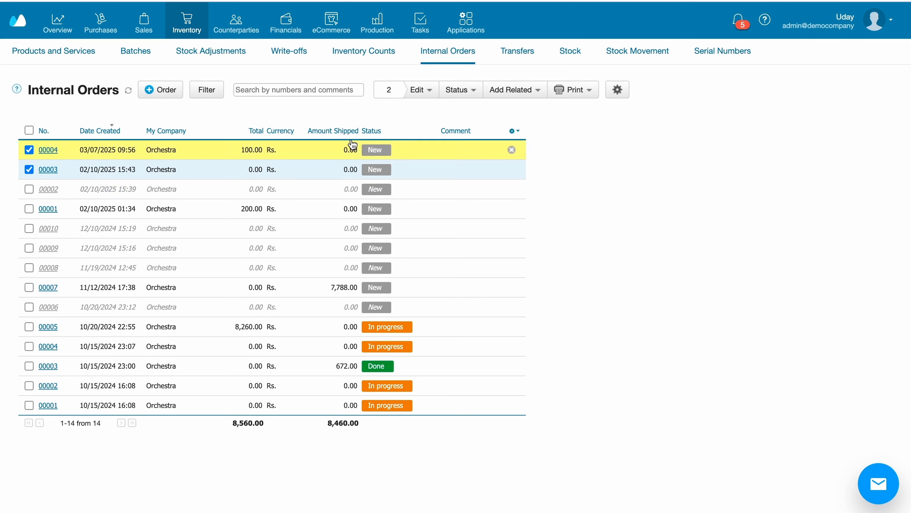
left_click(510, 91)
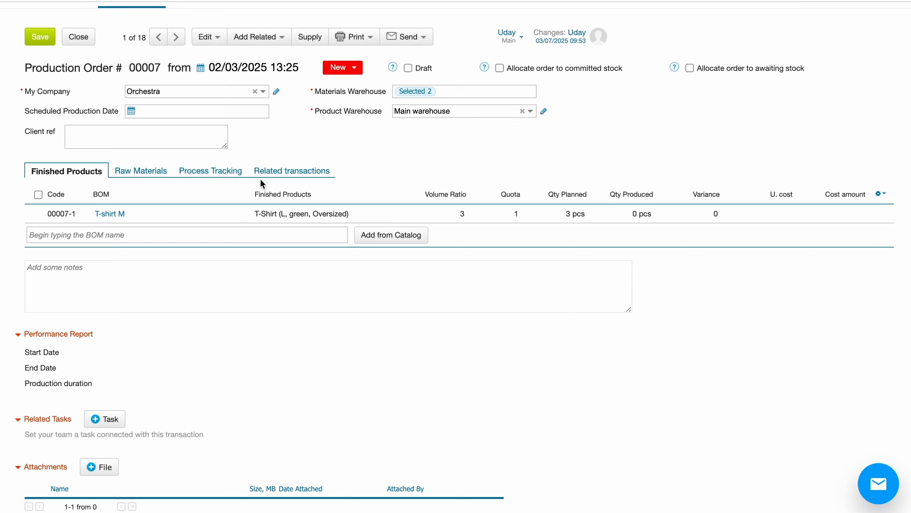
Set the production order's status to Awaiting for Supply and save the order
left_click(355, 73)
left_click(359, 102)
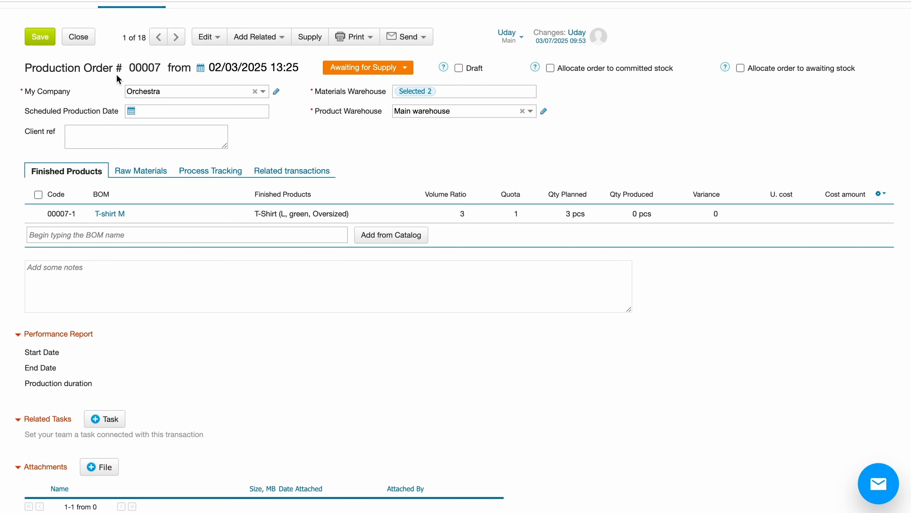
left_click(40, 37)
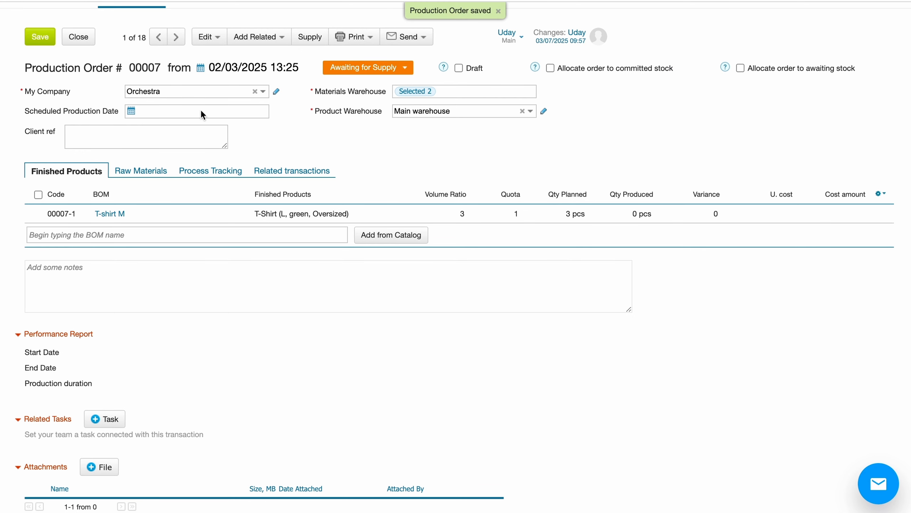
Open Supply for the production order and set all its raw materials to be supplied by Purchase Order
scroll(201, 109, "up", 2)
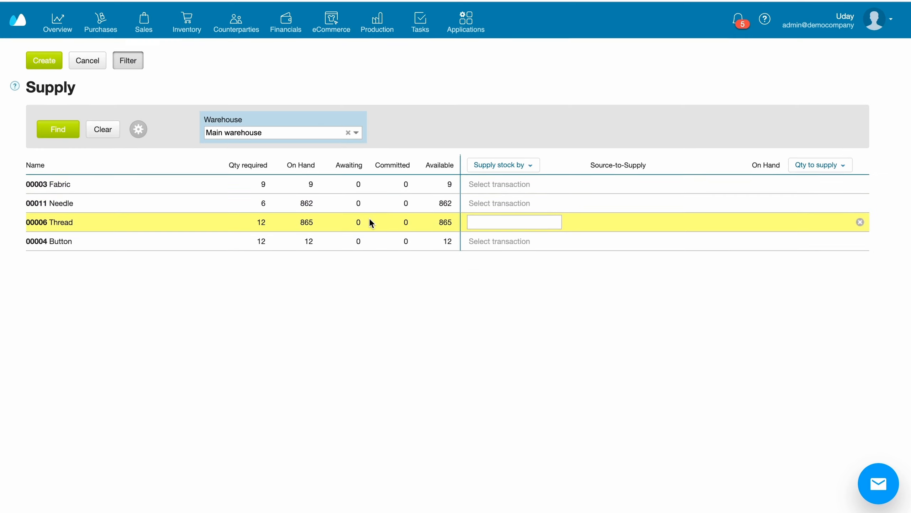
left_click(491, 165)
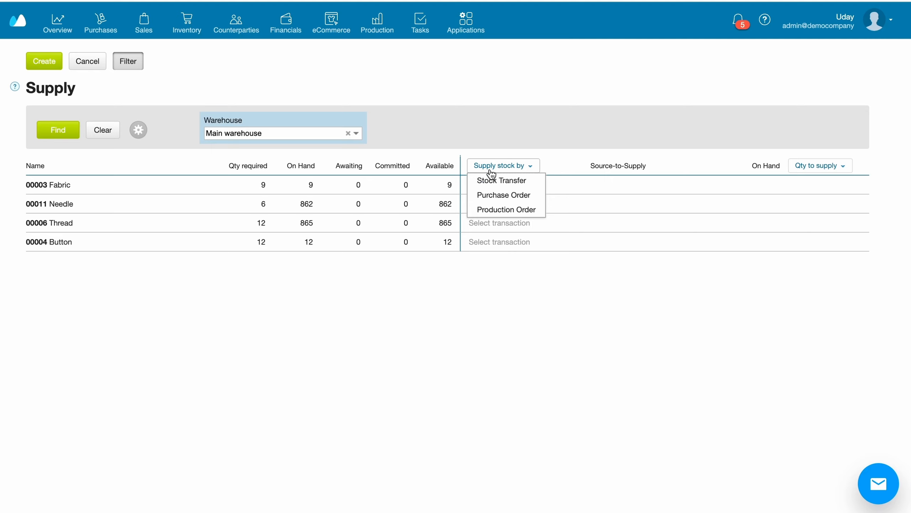
left_click(497, 197)
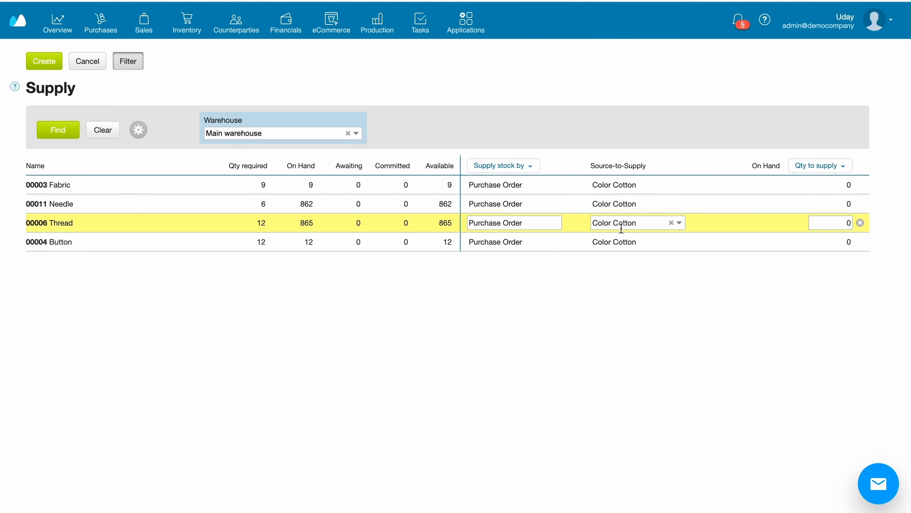
In the production orders list, select the three orders with Awaiting for Supply status and show the statuses that can be assigned to them
mouse_move(377, 22)
left_click(111, 50)
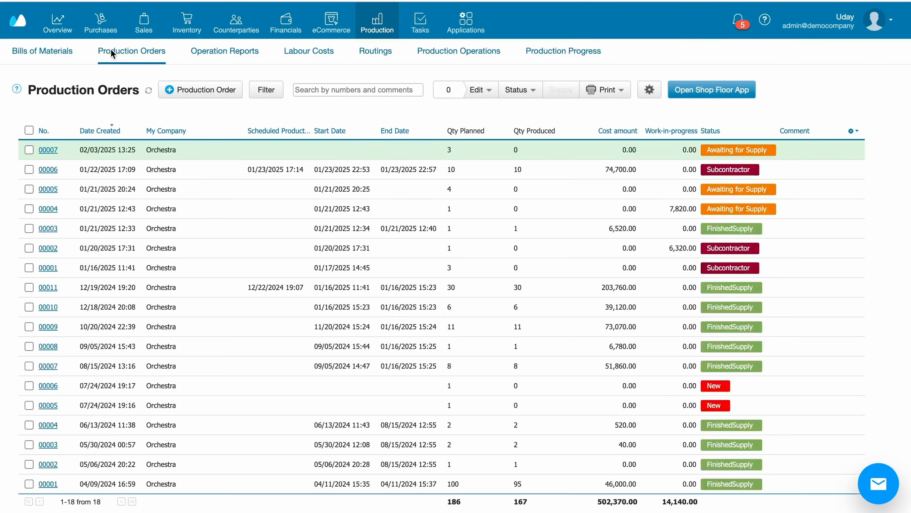
scroll(25, 190, "down", 3)
left_click(29, 189)
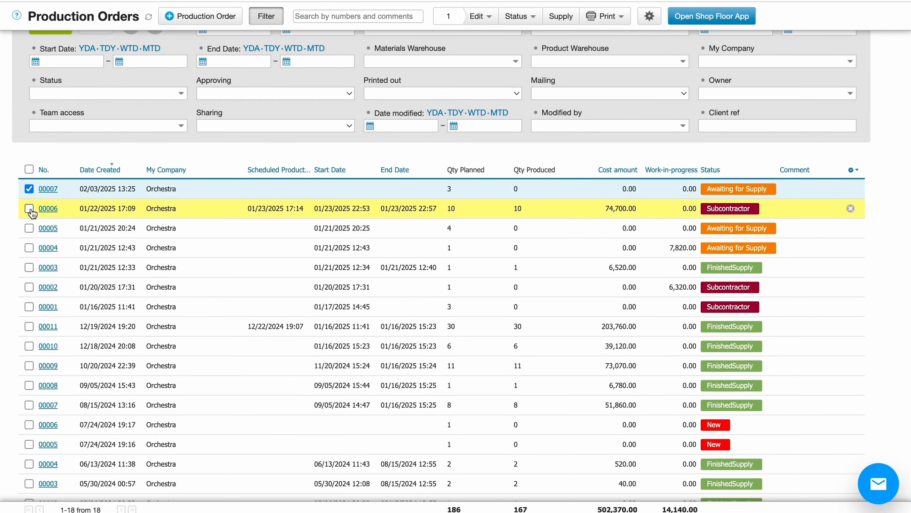
left_click(29, 228)
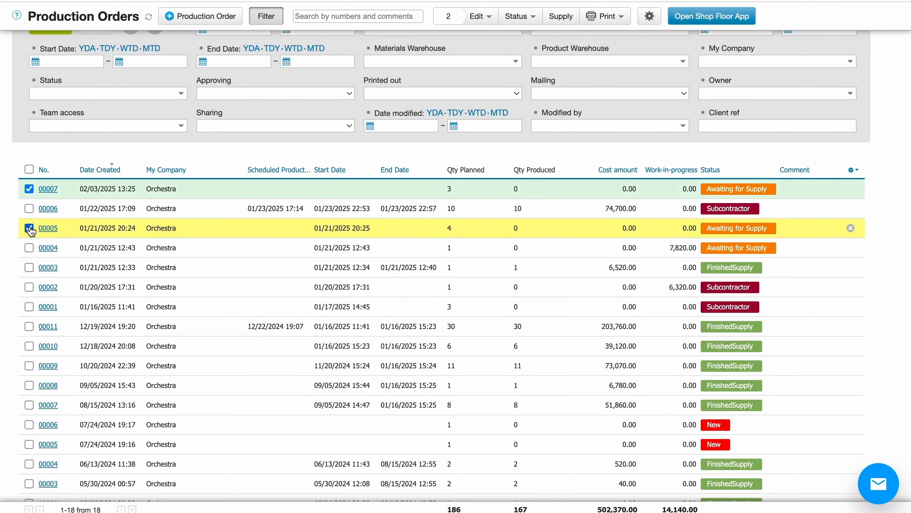
left_click(29, 249)
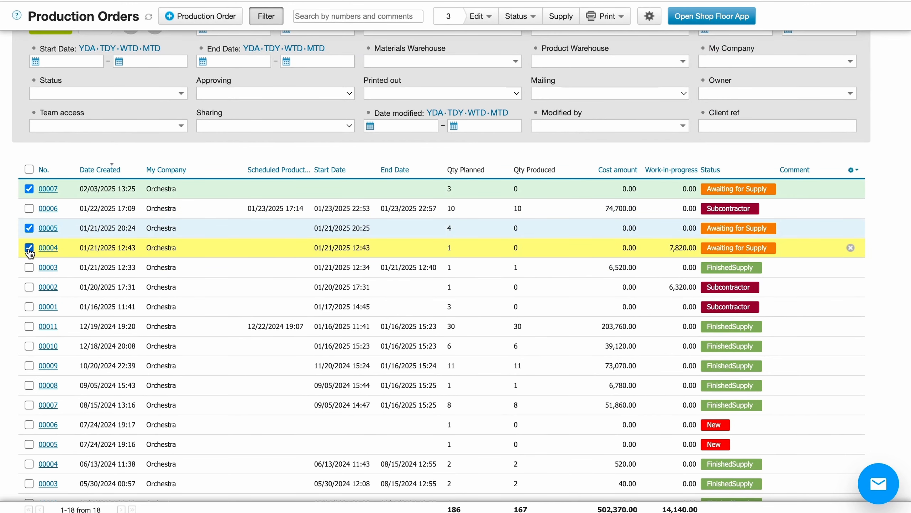
scroll(30, 253, "up", 3)
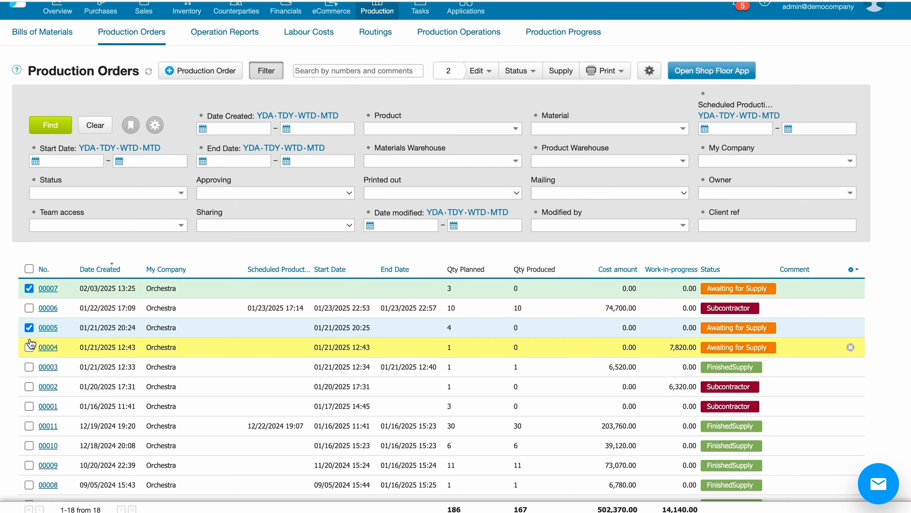
left_click(538, 72)
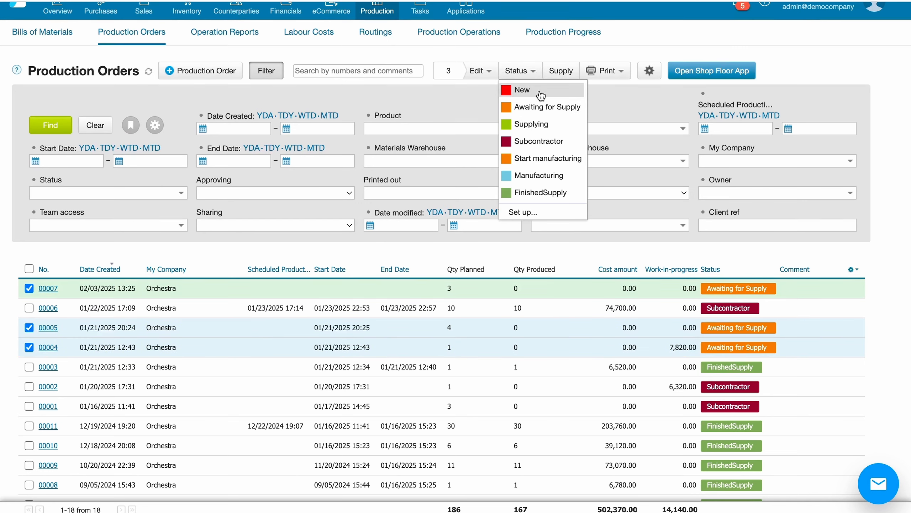